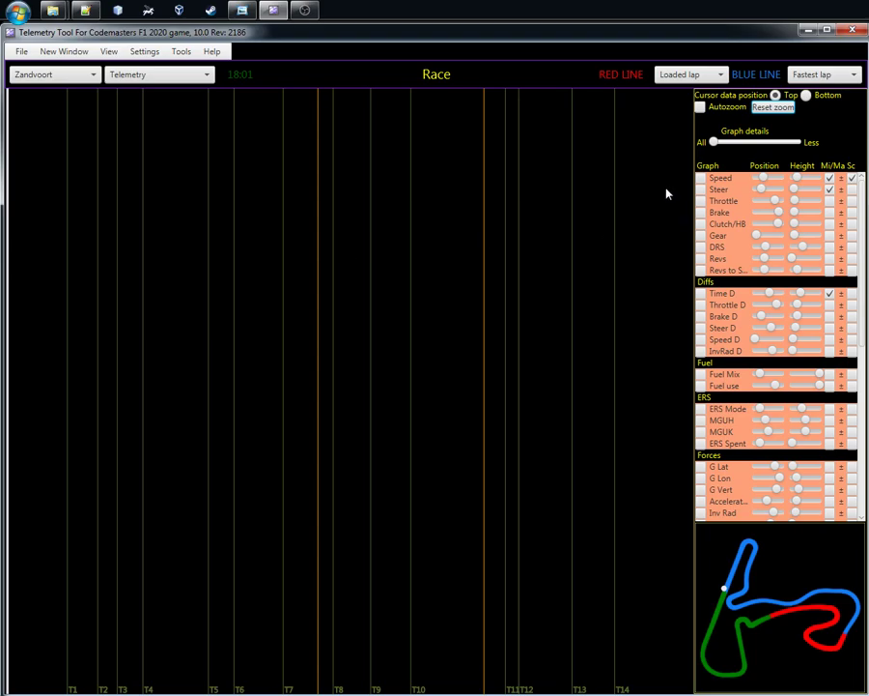
- Show the Speed trace for both laps with its min/max labels and scale turned off
left_click(701, 179)
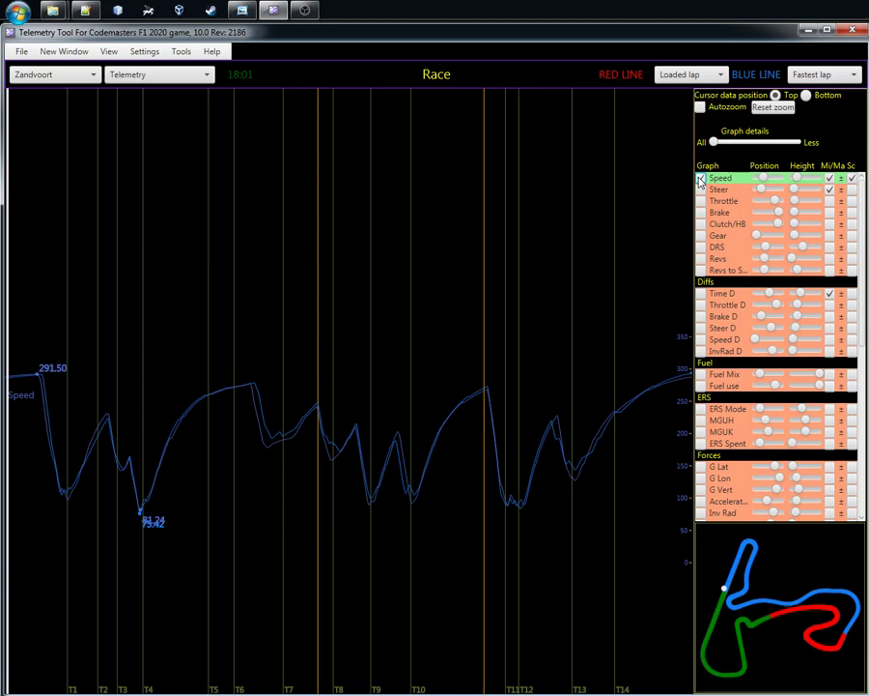
left_click(829, 179)
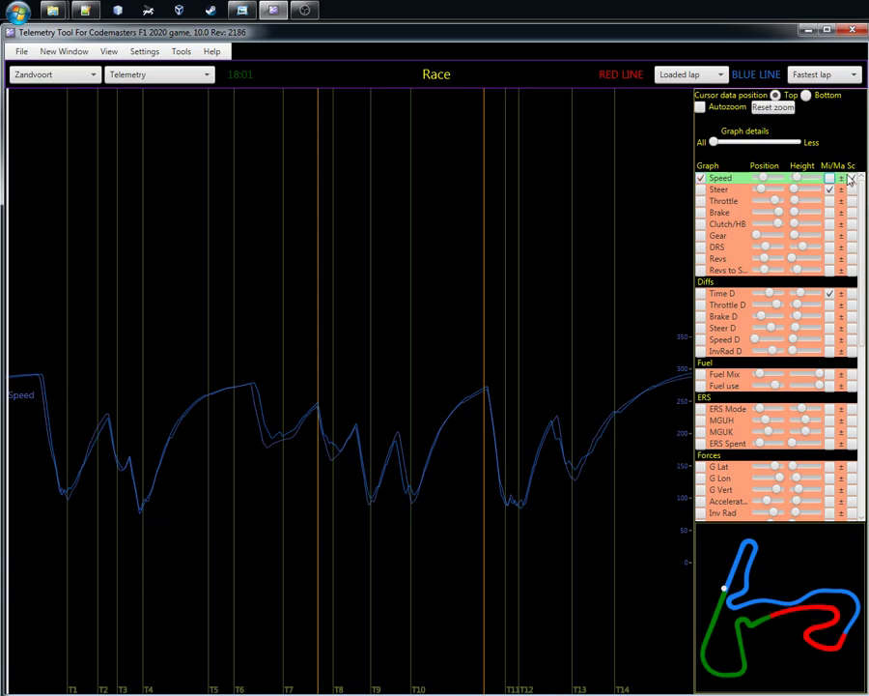
left_click(850, 179)
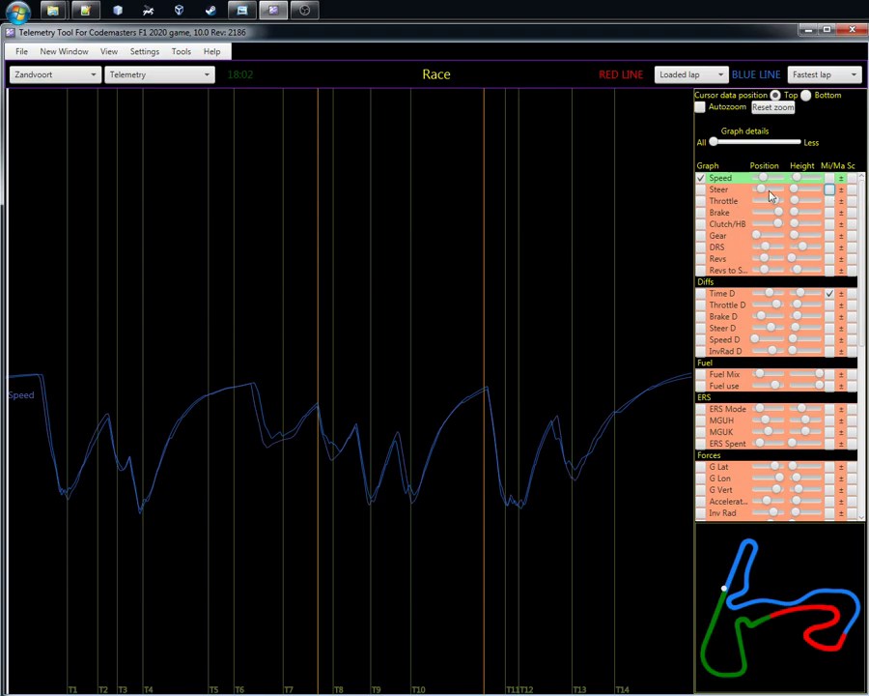
- Stretch the Speed trace's height so it spans most of the chart
left_click_drag(796, 179, 805, 179)
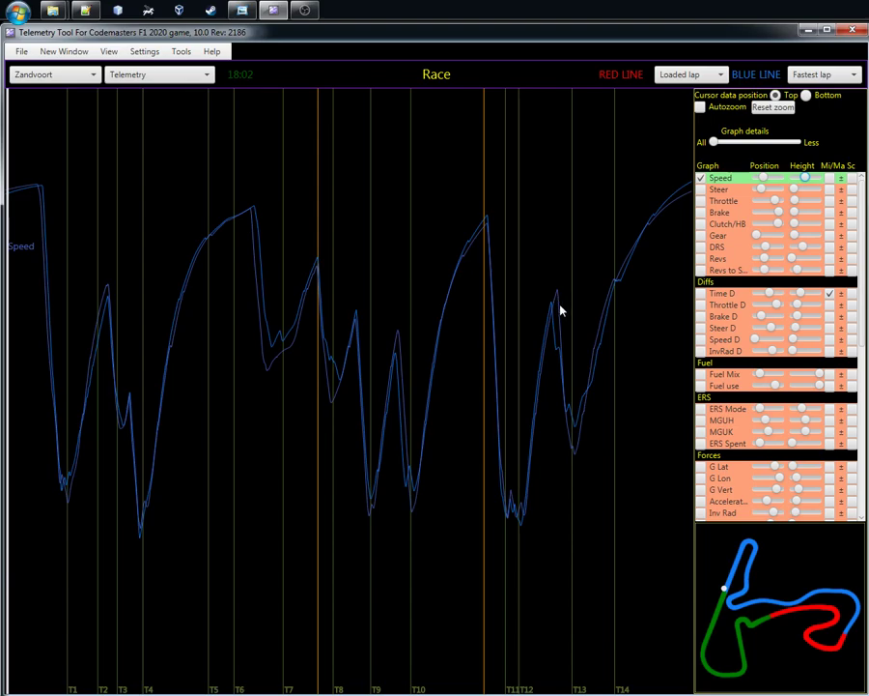
- Set a cursor near T13, re-enable Speed min/max labels and scale, and shrink its height
left_click(575, 458)
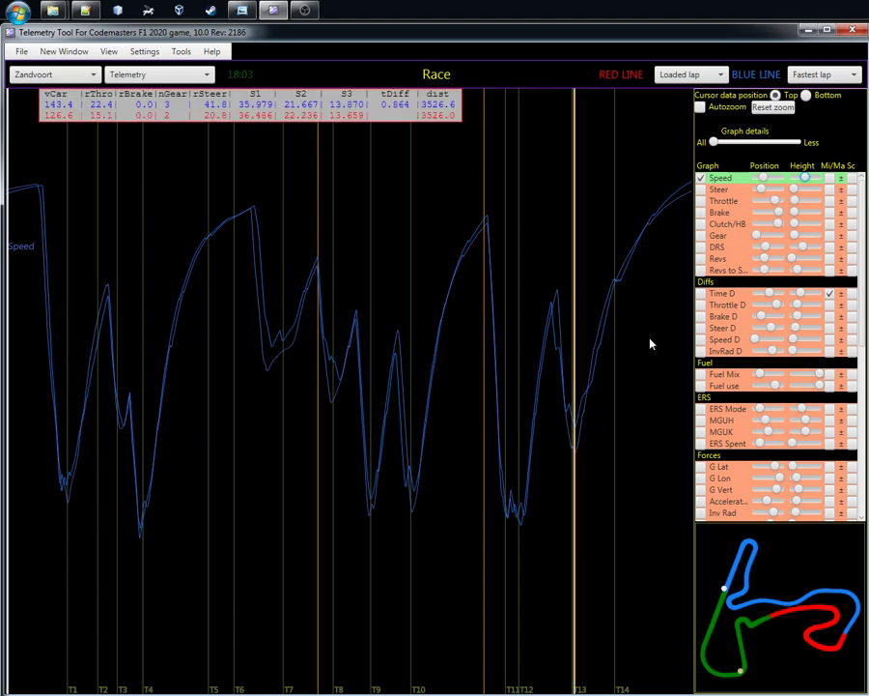
left_click(829, 178)
left_click(851, 180)
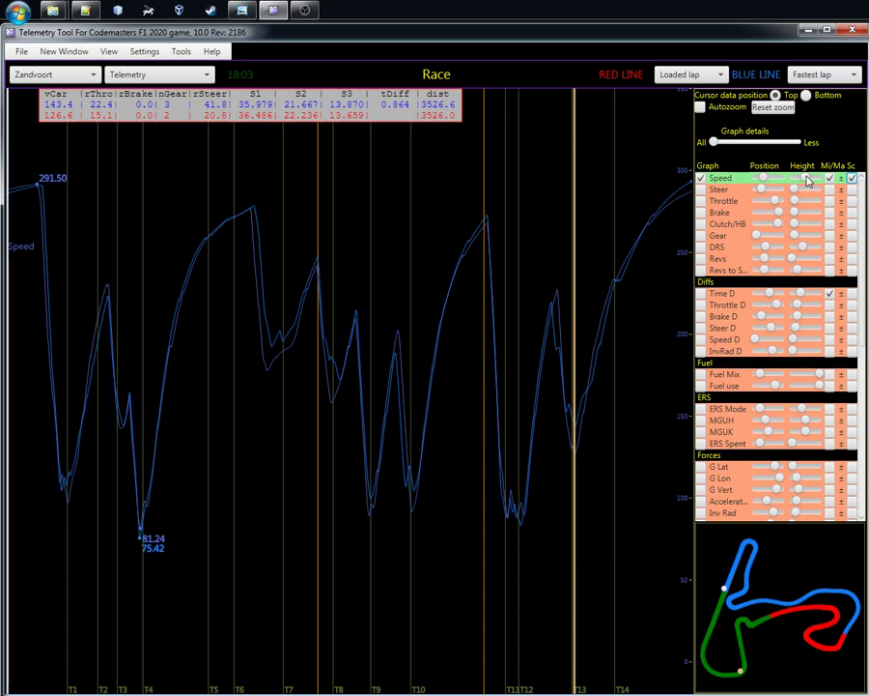
left_click_drag(808, 180, 799, 185)
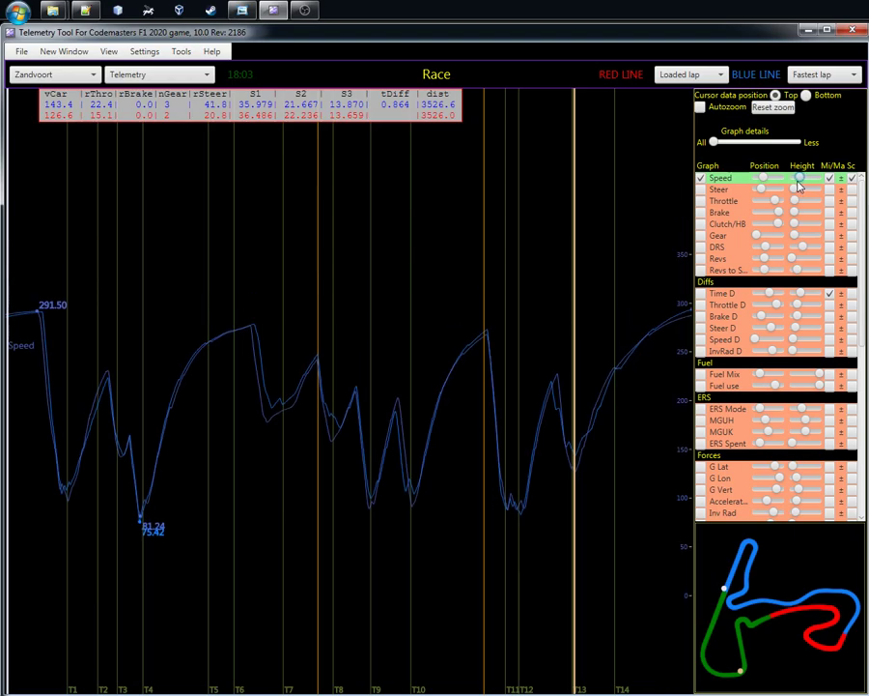
left_click_drag(799, 187, 798, 184)
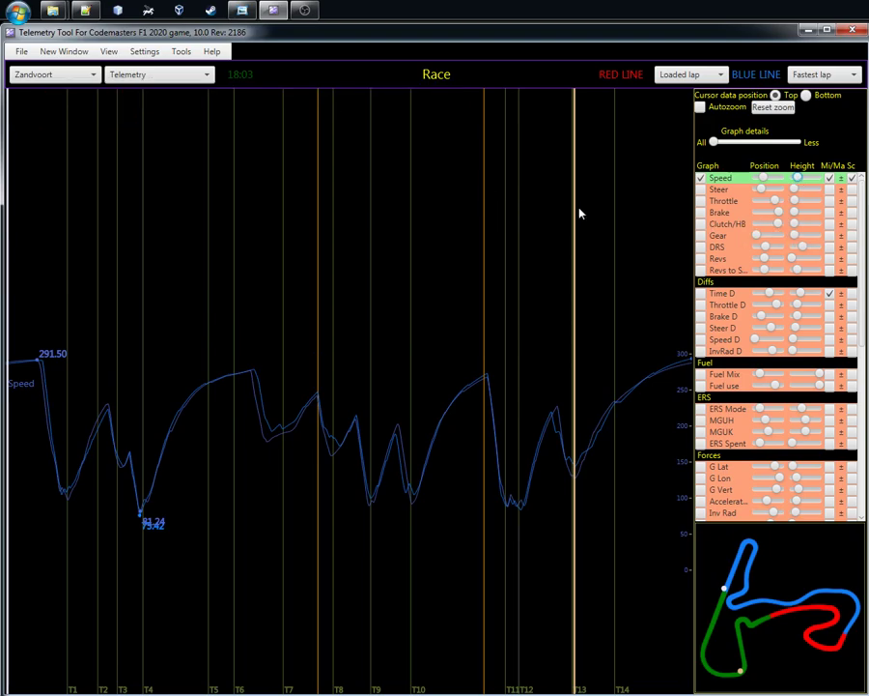
- Add the Brake trace with its scale and position it at the top of the chart
left_click(702, 213)
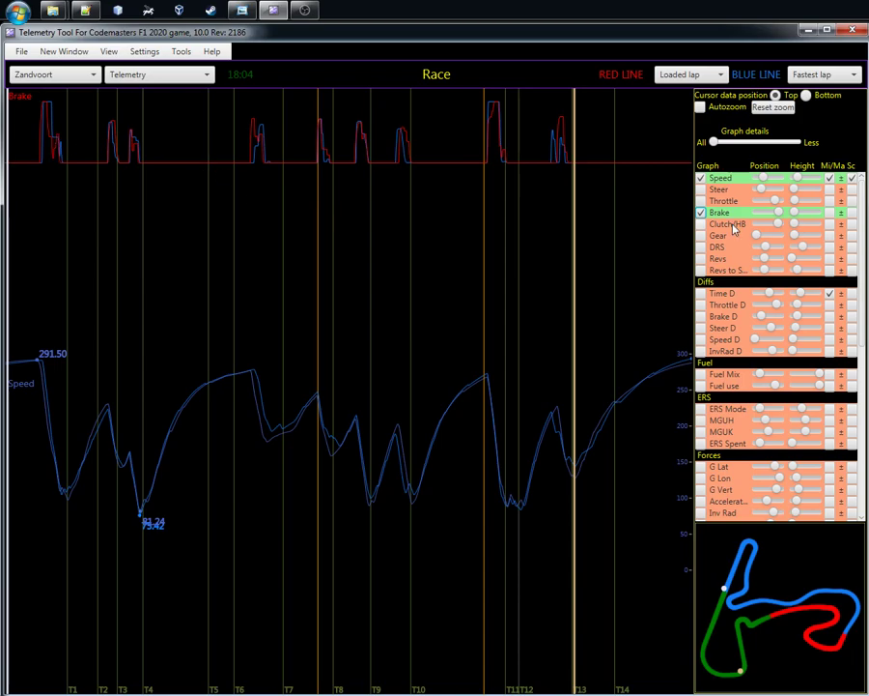
left_click_drag(760, 212, 798, 215)
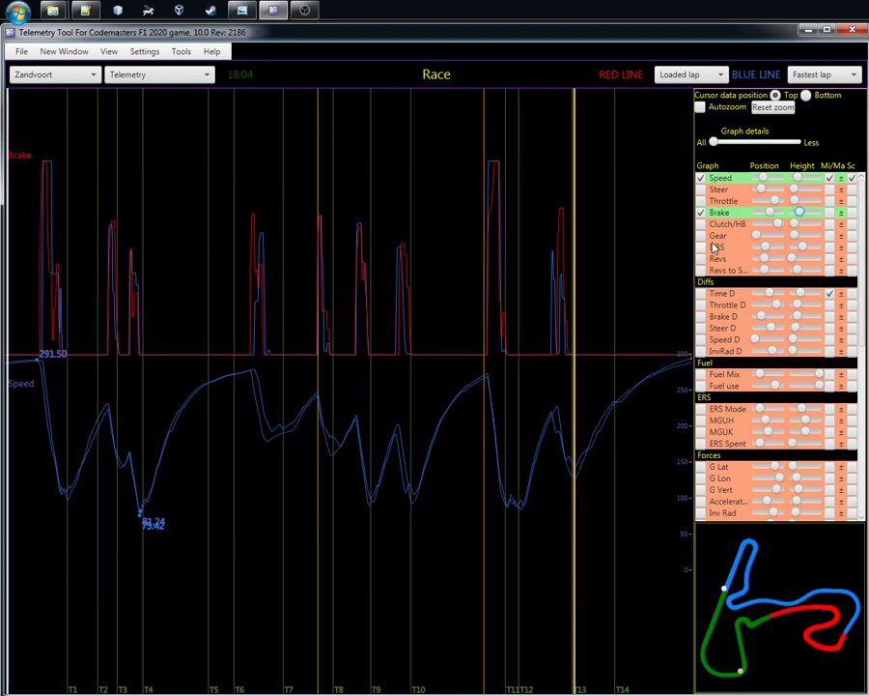
left_click(852, 211)
mouse_move(768, 212)
left_mouse_down()
mouse_move(796, 216)
mouse_move(777, 214)
left_mouse_up()
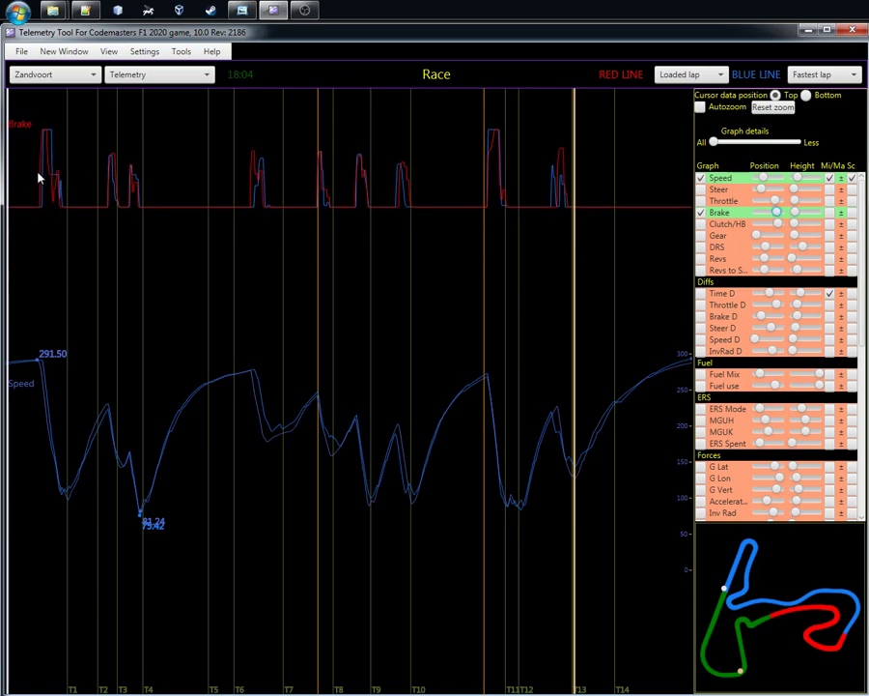
left_click(701, 107)
left_click(28, 162)
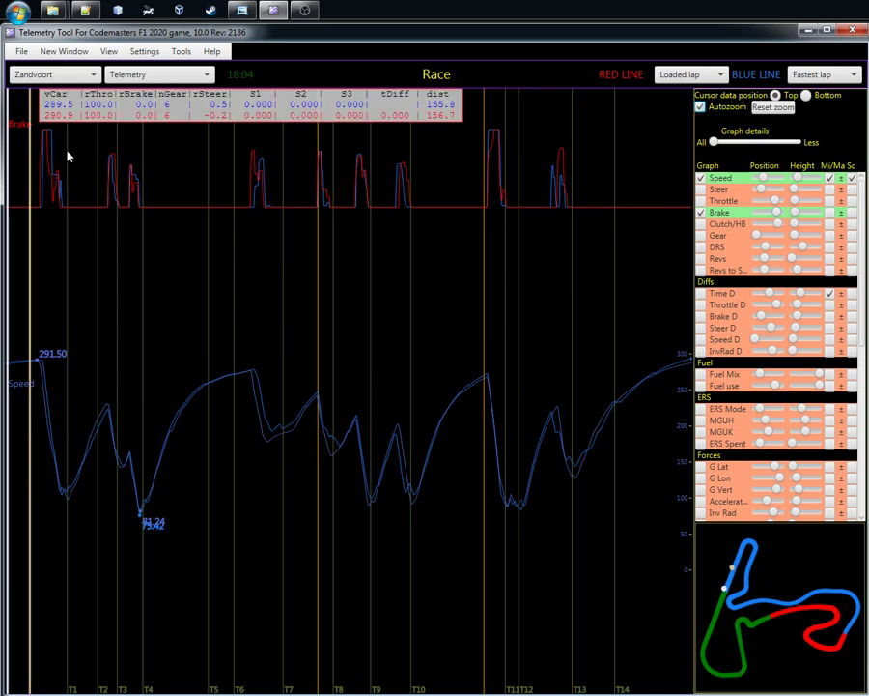
scroll(85, 181, "up", 3)
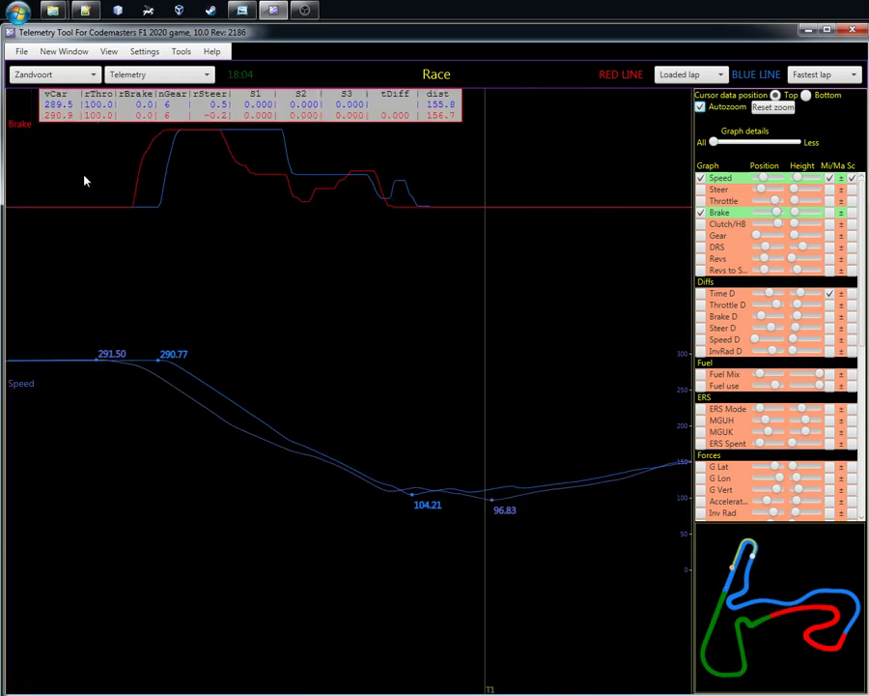
left_click(134, 202)
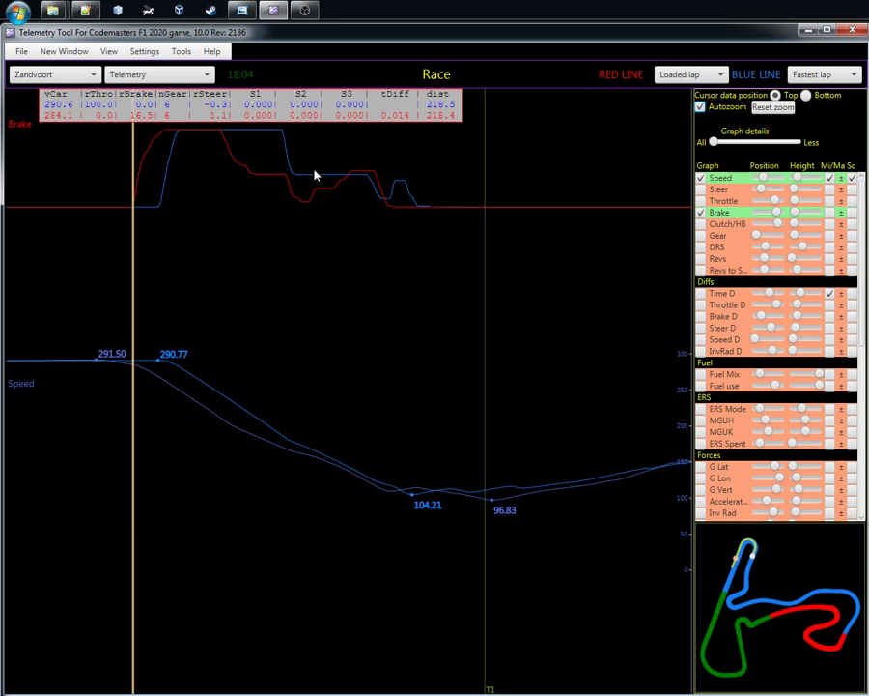
left_click(161, 203)
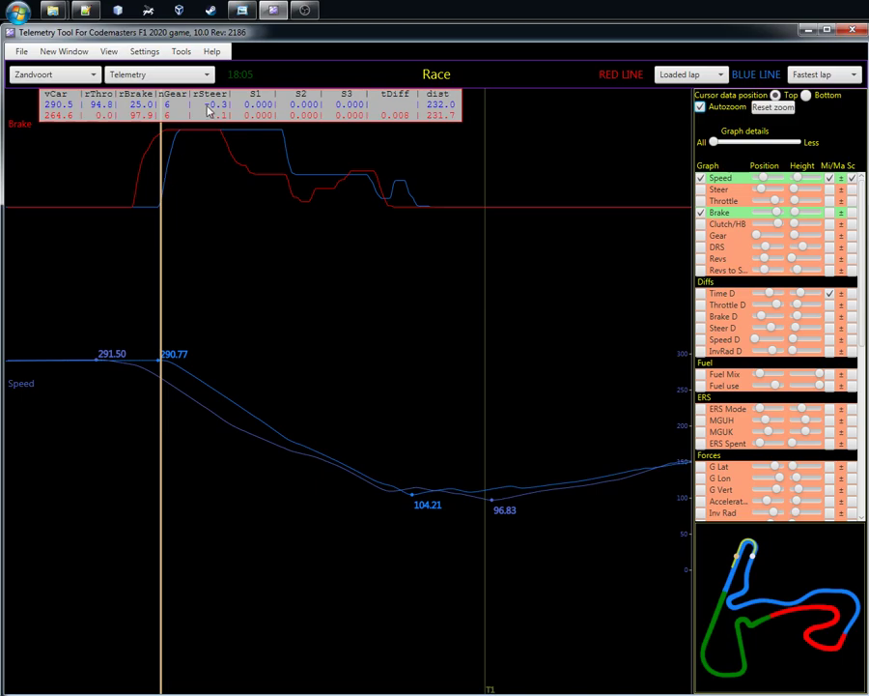
- Reset zoom to the full lap and nudge the Brake trace slightly higher
left_click(772, 106)
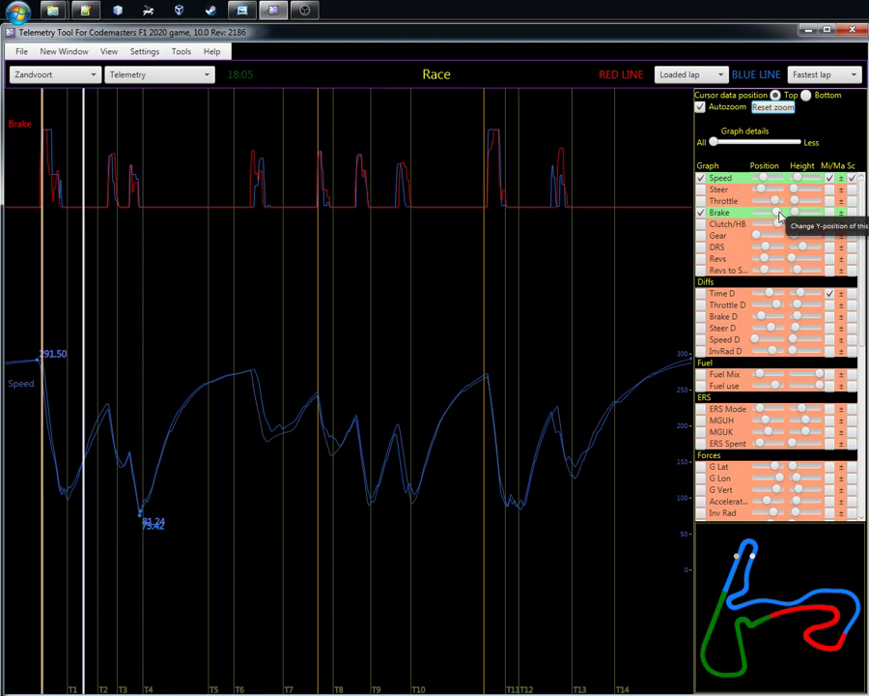
left_click_drag(777, 212, 779, 213)
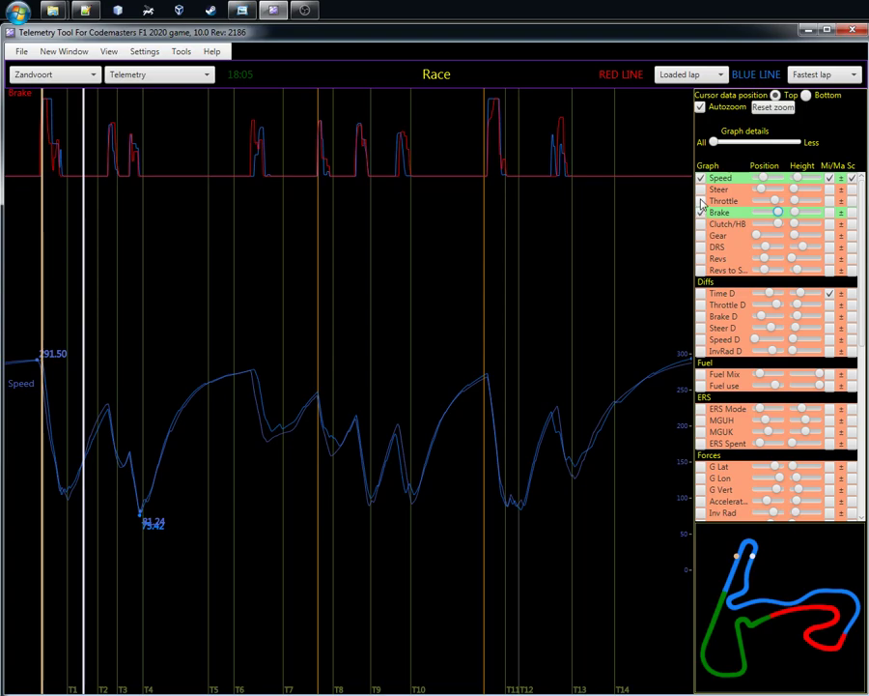
- Add the Throttle trace for both laps, positioned just below Brake
left_click(701, 200)
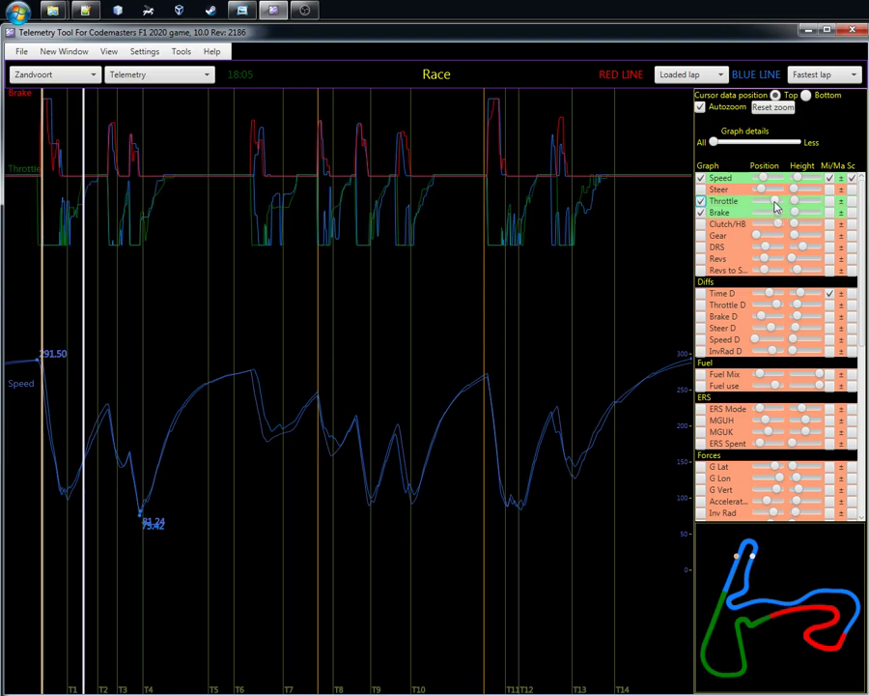
left_click_drag(776, 204, 775, 207)
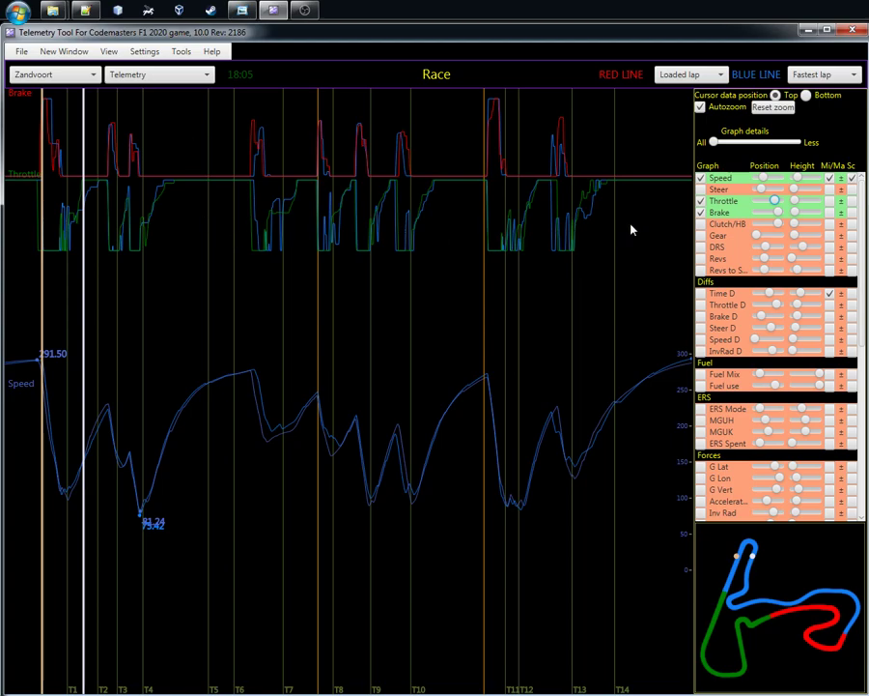
- Show the Steer and Gear traces for both laps
left_click(701, 190)
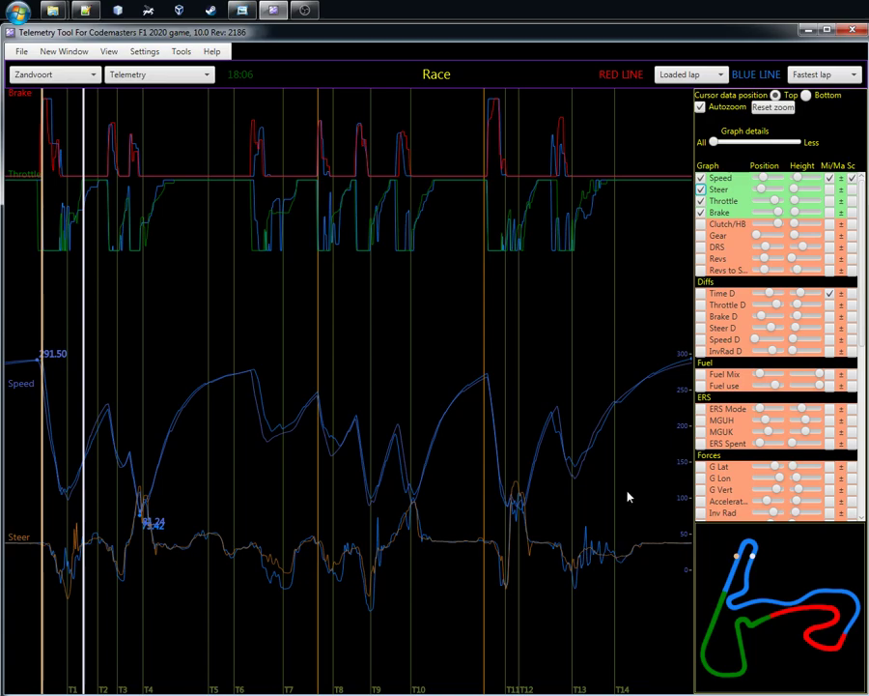
left_click(701, 236)
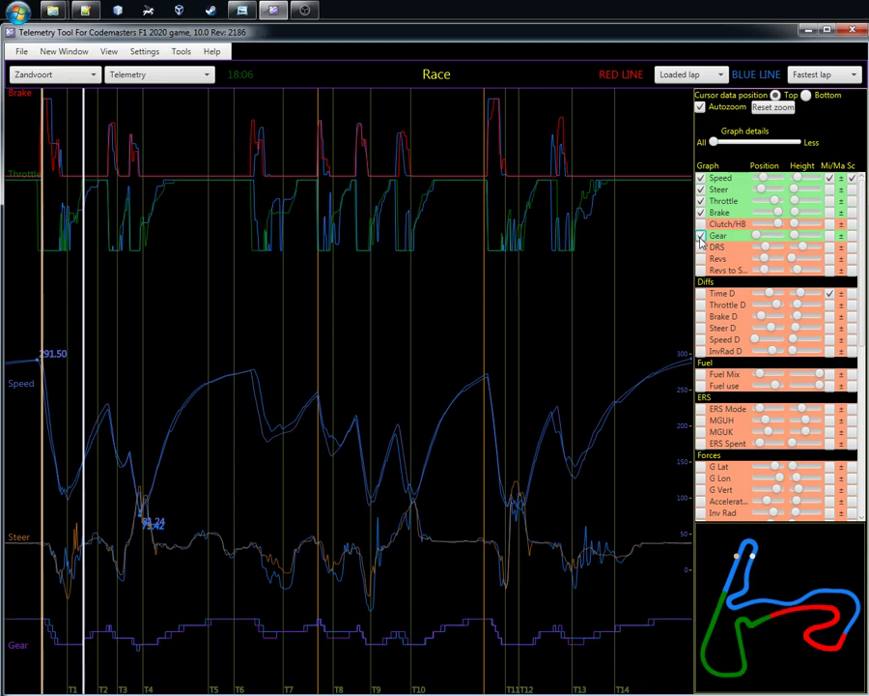
- Enable the Time D trace to show the gap between the blue and red laps
left_click(701, 294)
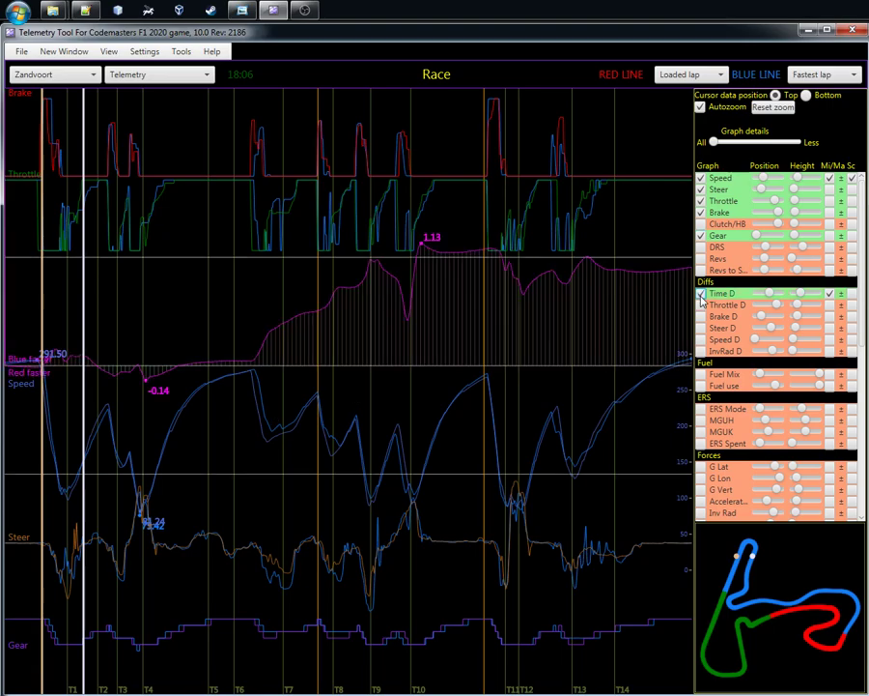
- Place the data cursor at turn 1, after turn 4, the turn 6 approach and turn 9, ending at 1287 m
left_click(68, 678)
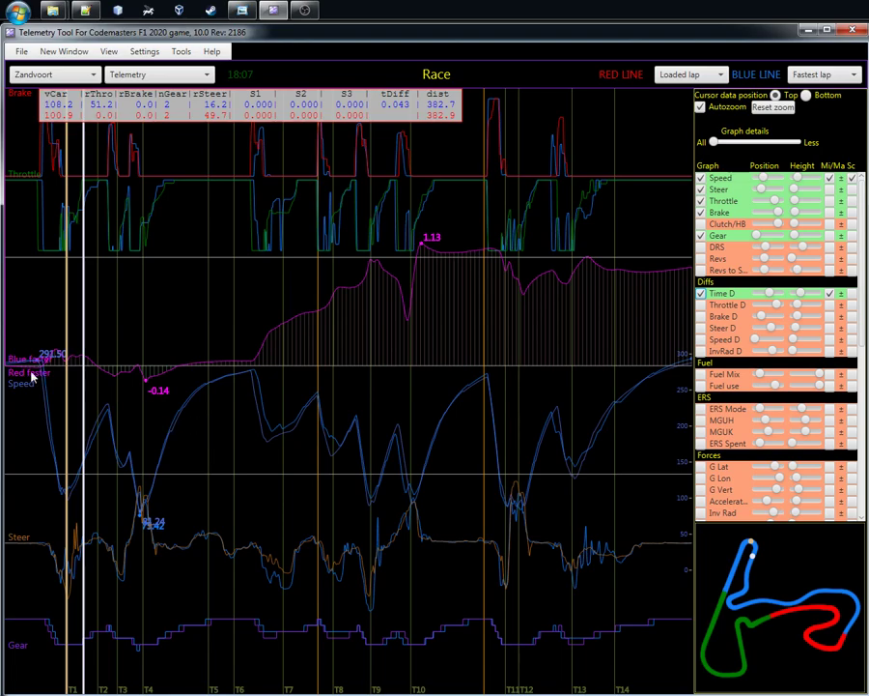
left_click(181, 375)
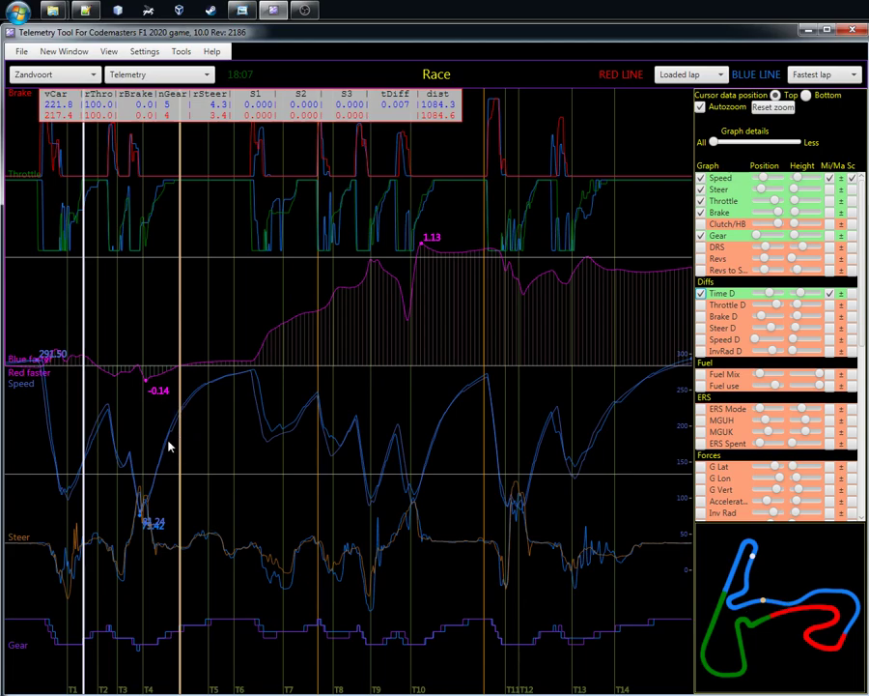
left_click(235, 348)
left_click(248, 349)
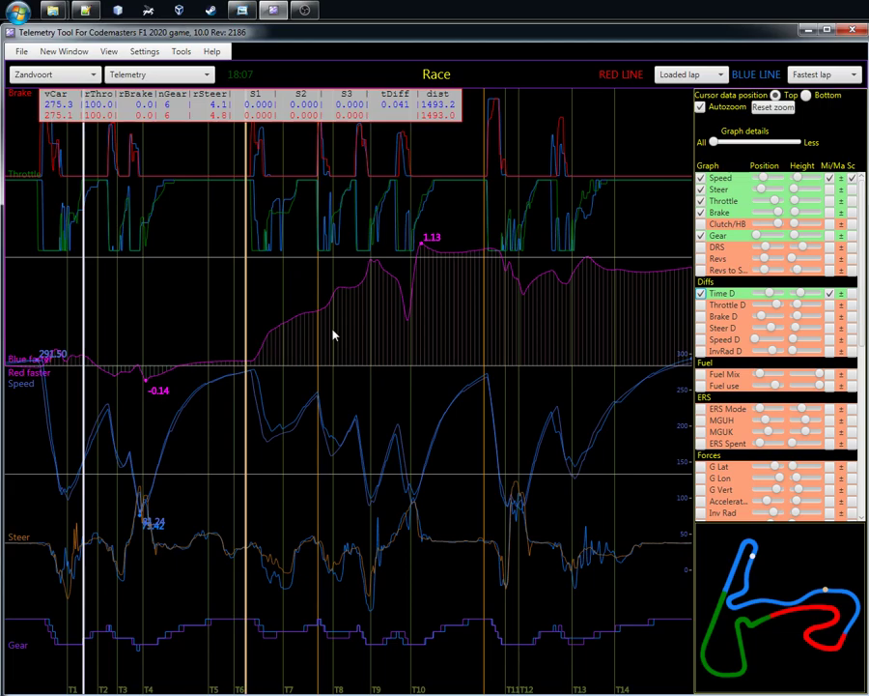
left_click(383, 317)
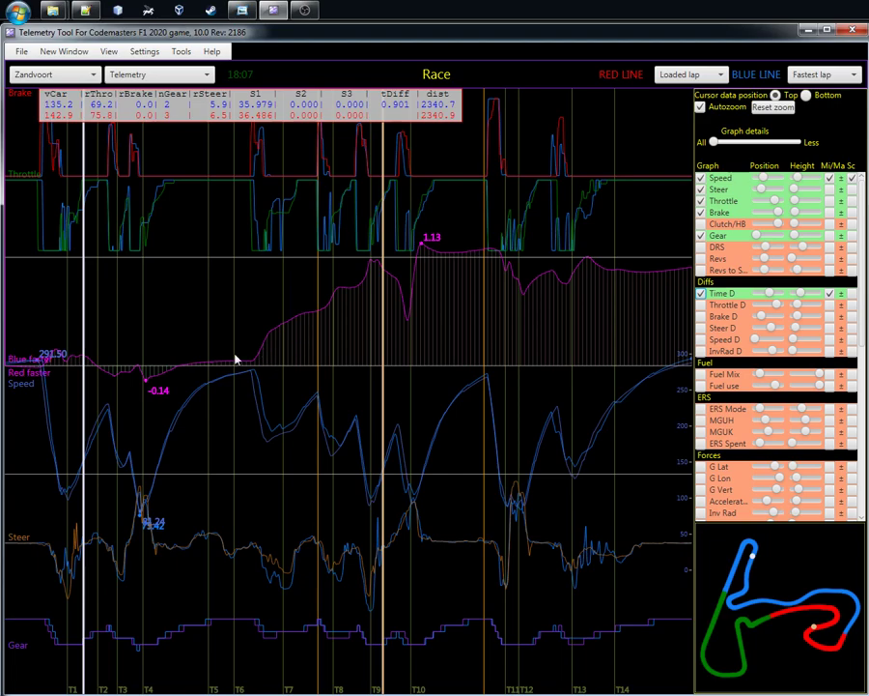
left_click(229, 218)
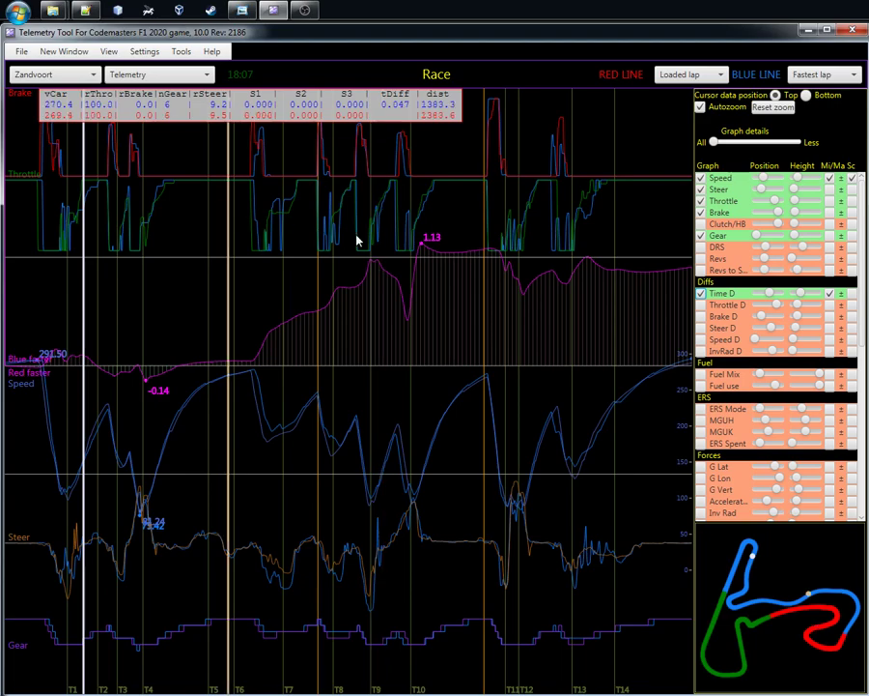
left_click(213, 255)
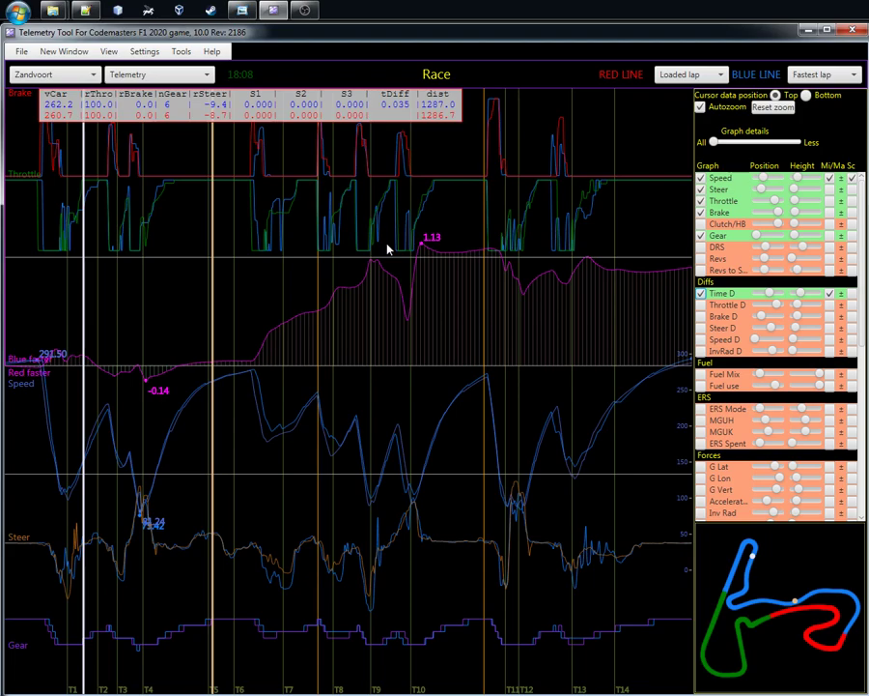
- Zoom the graph into turns 6–9 and set the cursor at 1518.7 m where braking begins
scroll(388, 247, "up", 5)
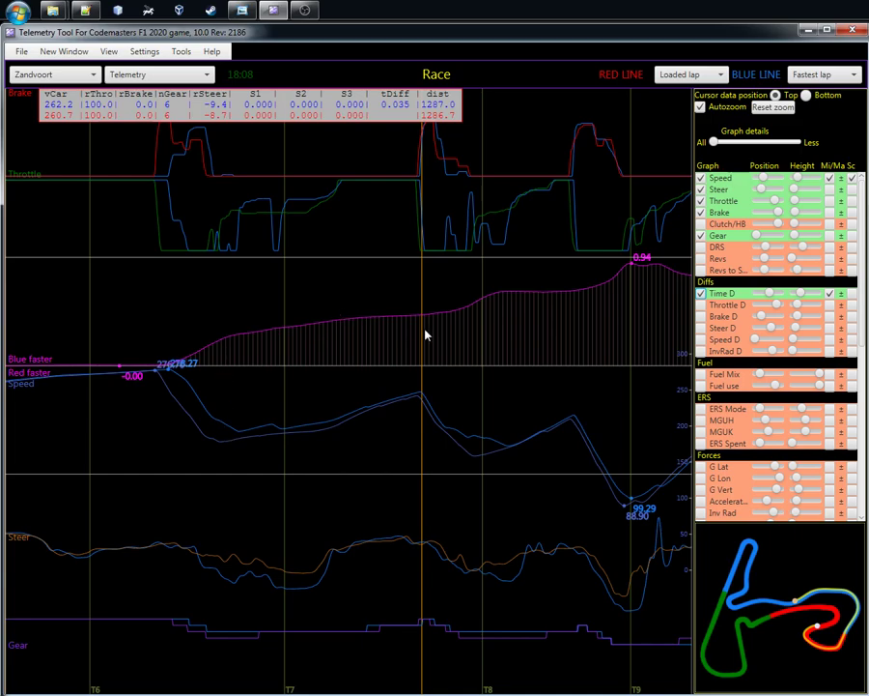
left_click(154, 336)
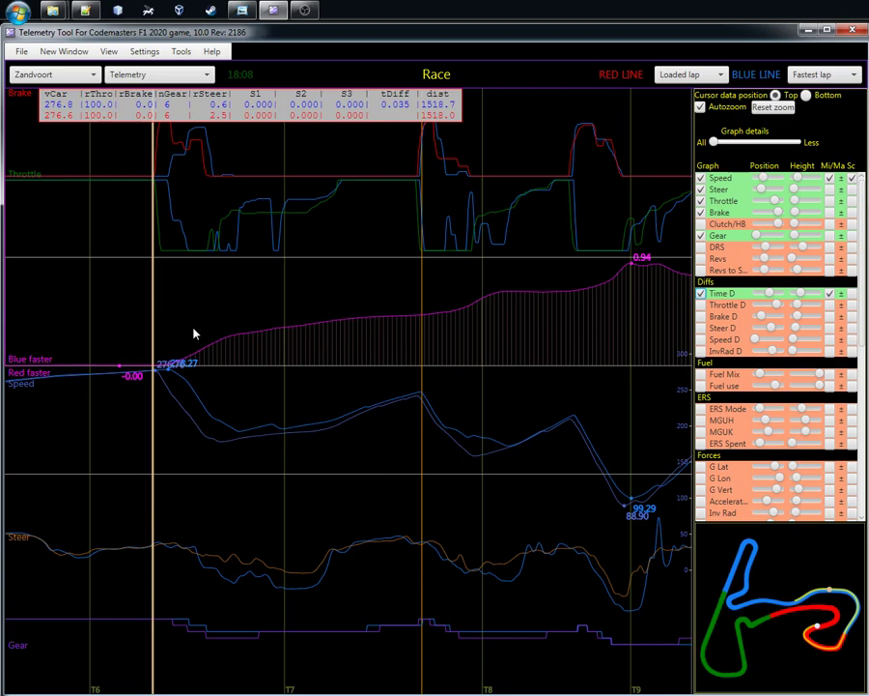